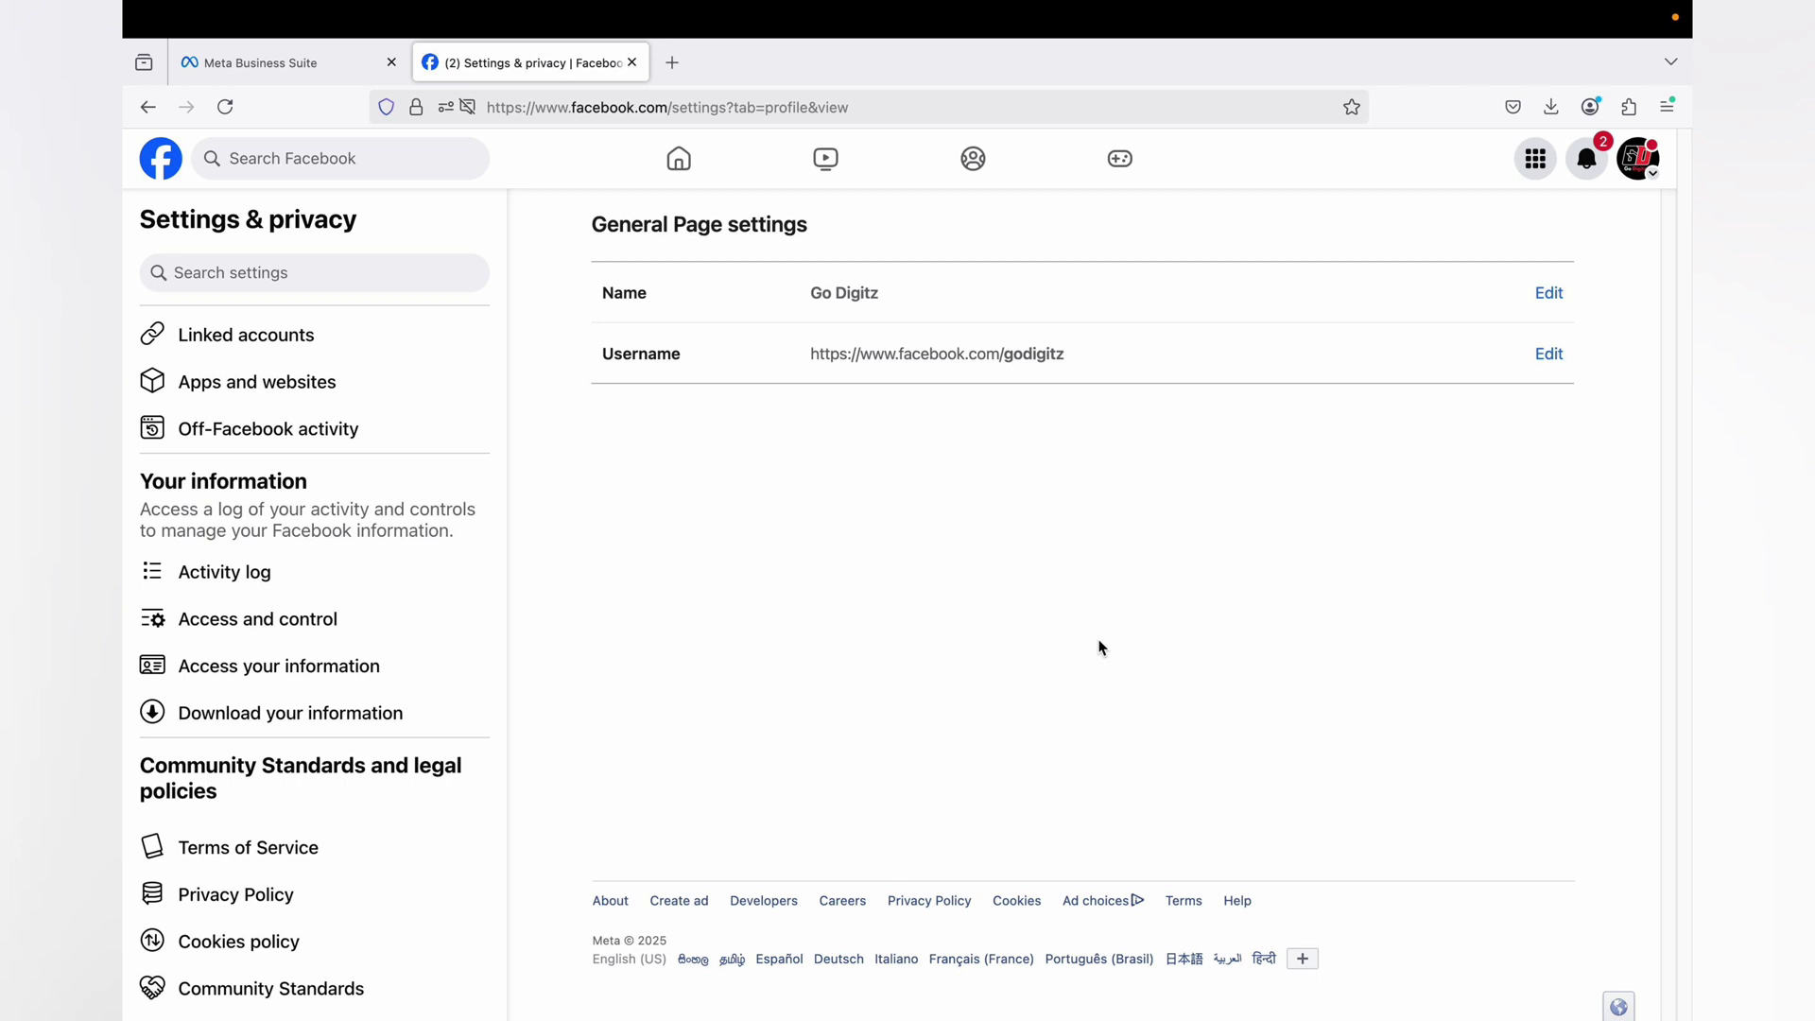
# Step: Expand the Username row for the Go Digitz Page to reveal the Meta Verified notice
pyautogui.click(1548, 353)
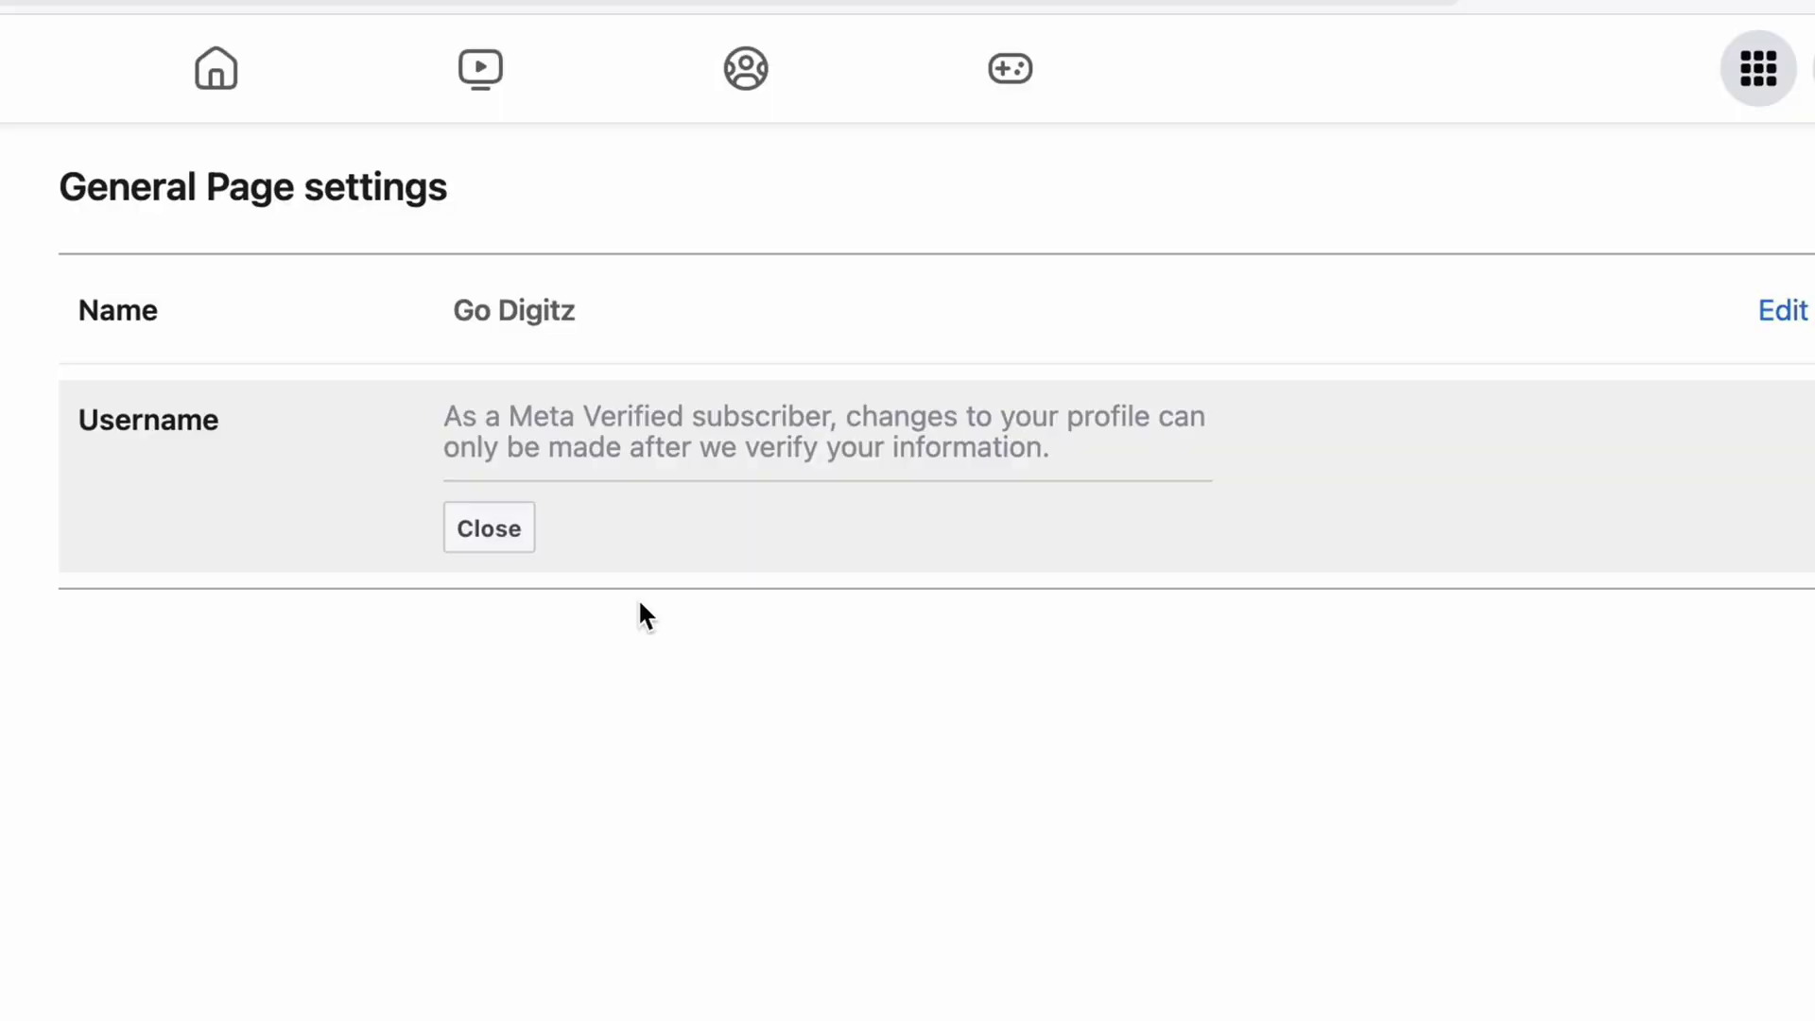